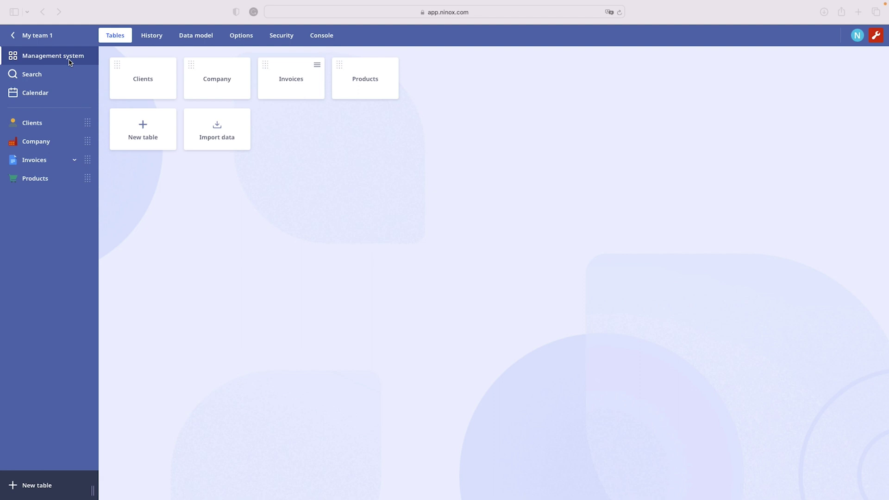
Open the Invoices table and the Client1 invoice record's form, glancing at the layout elements list
{"action": "left_click", "coordinate": [51, 166]}
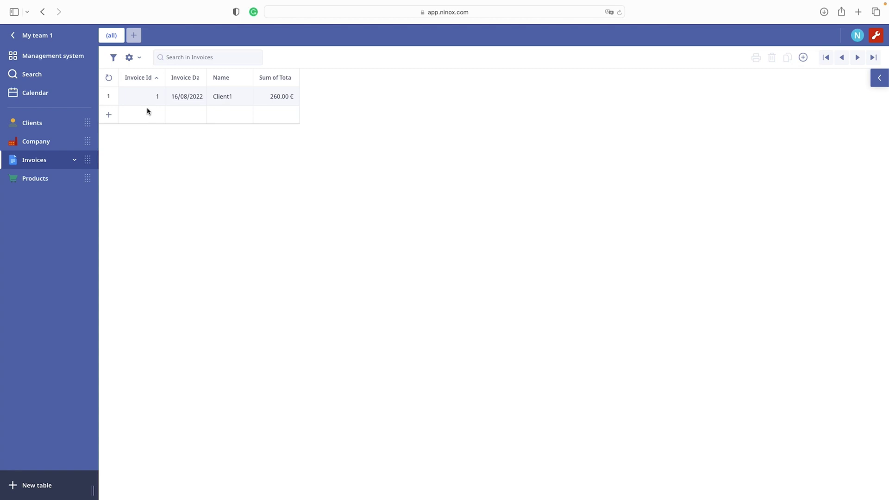
{"action": "left_click", "coordinate": [148, 97]}
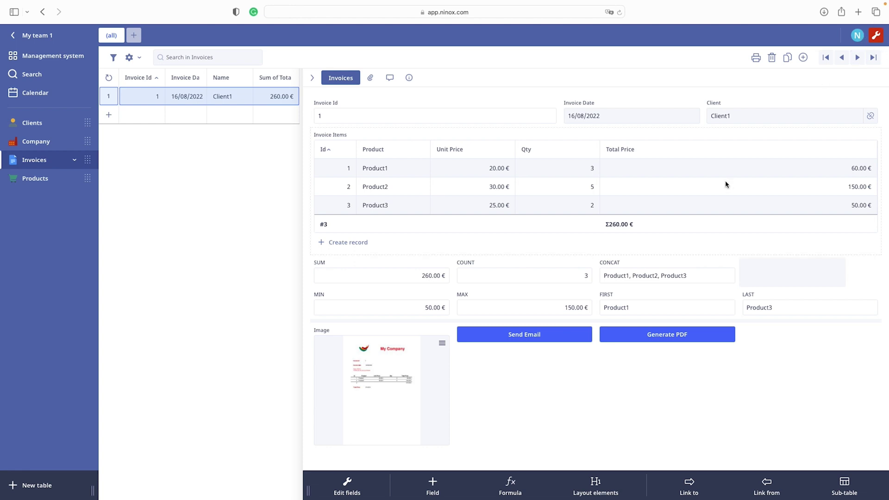
{"action": "left_click", "coordinate": [605, 492]}
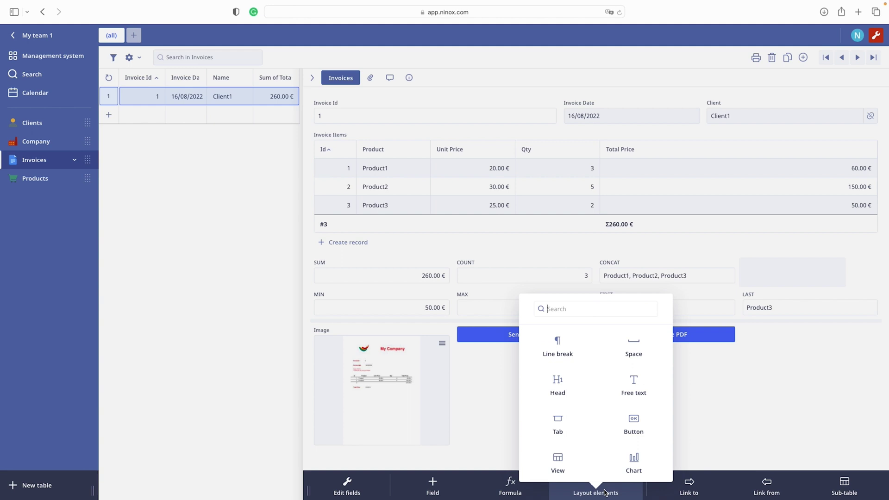
{"action": "left_click", "coordinate": [482, 415]}
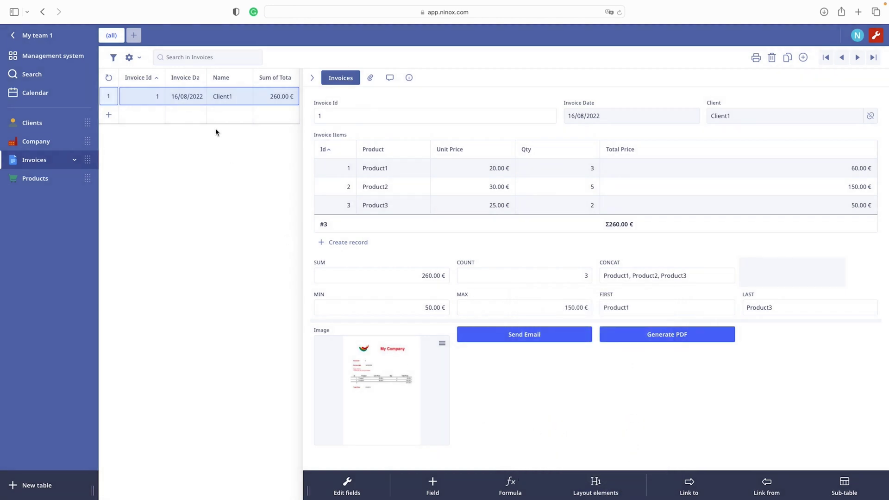
In Edit fields, add a Button element, remove it again, and confirm the field layout
{"action": "left_click", "coordinate": [130, 59]}
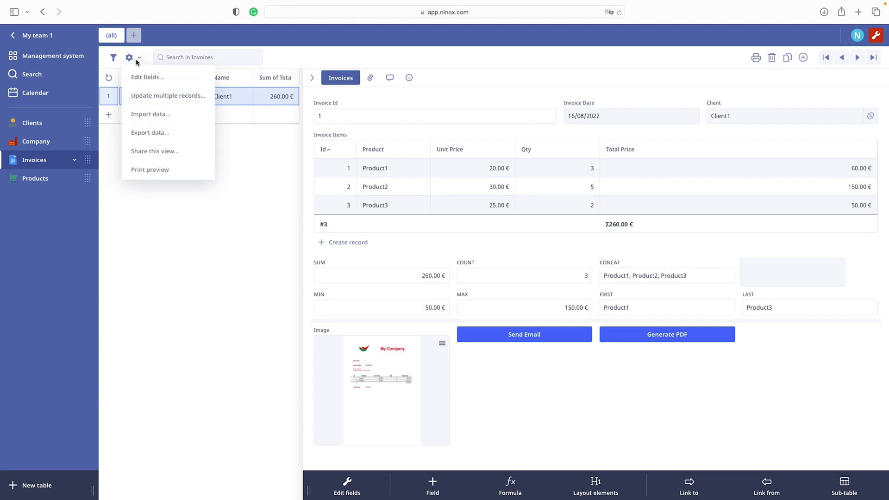
{"action": "left_click", "coordinate": [168, 81]}
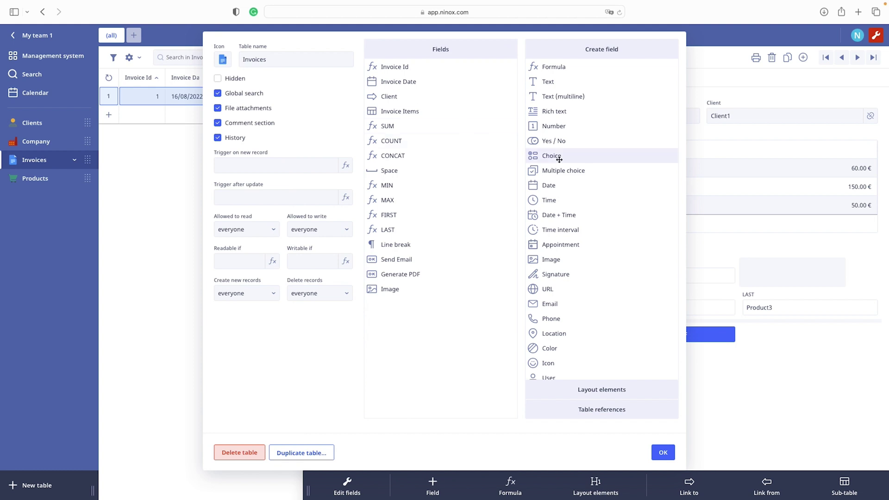
{"action": "left_click", "coordinate": [612, 390]}
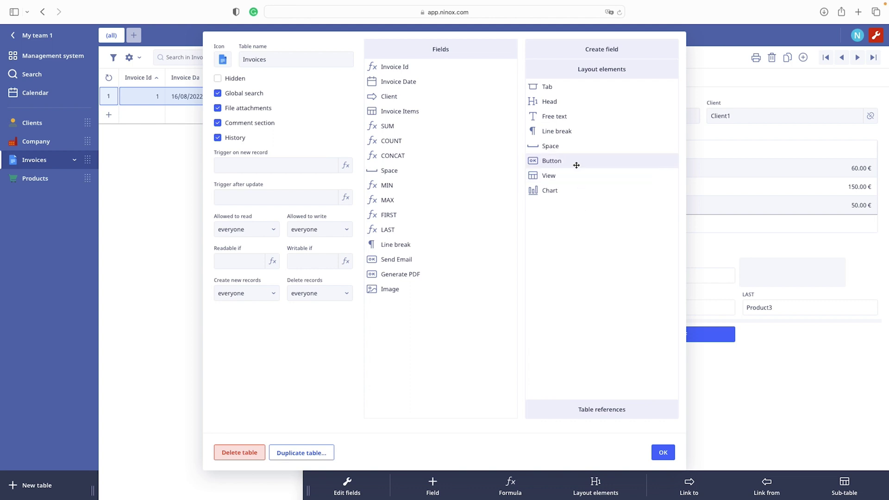
{"action": "left_click_drag", "start_coordinate": [577, 165], "coordinate": [414, 169]}
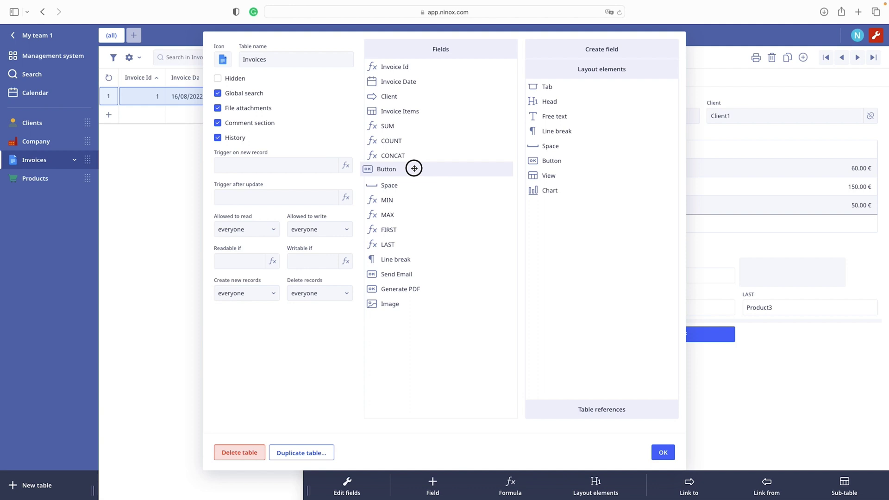
{"action": "left_click_drag", "start_coordinate": [413, 169], "coordinate": [563, 161]}
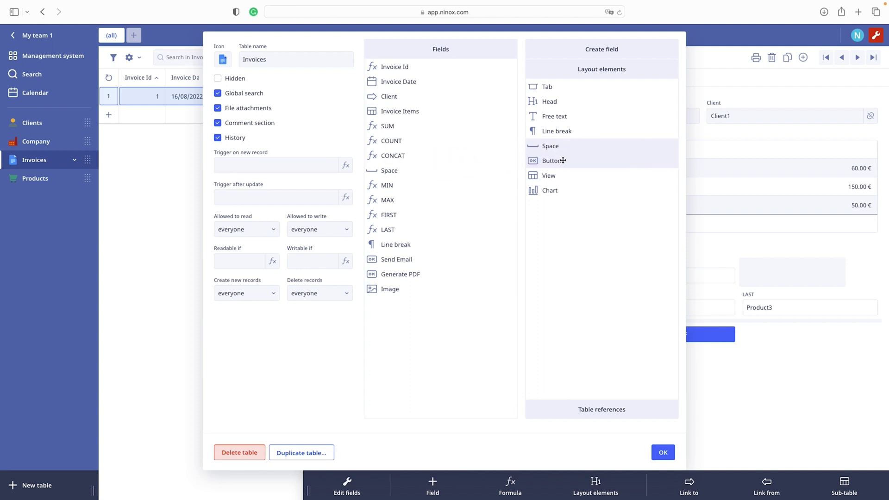
{"action": "left_click", "coordinate": [669, 456]}
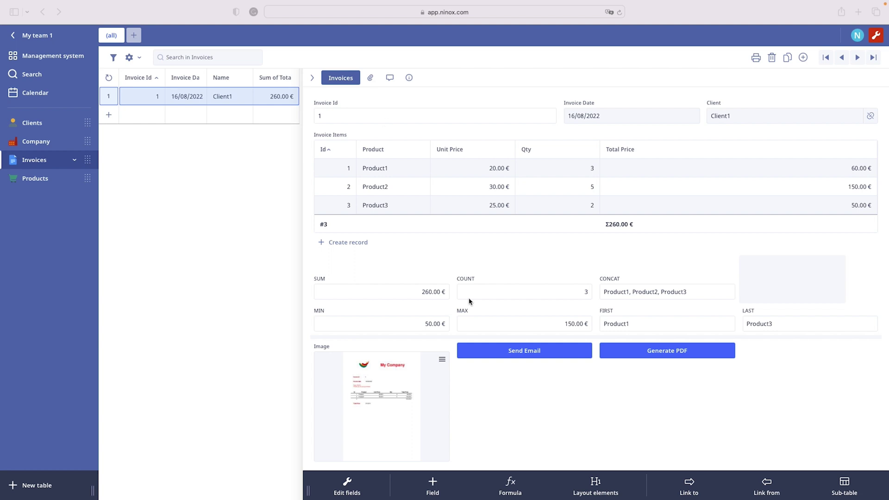
Add a new tab element to the Invoices form and switch to it
{"action": "left_click", "coordinate": [602, 495]}
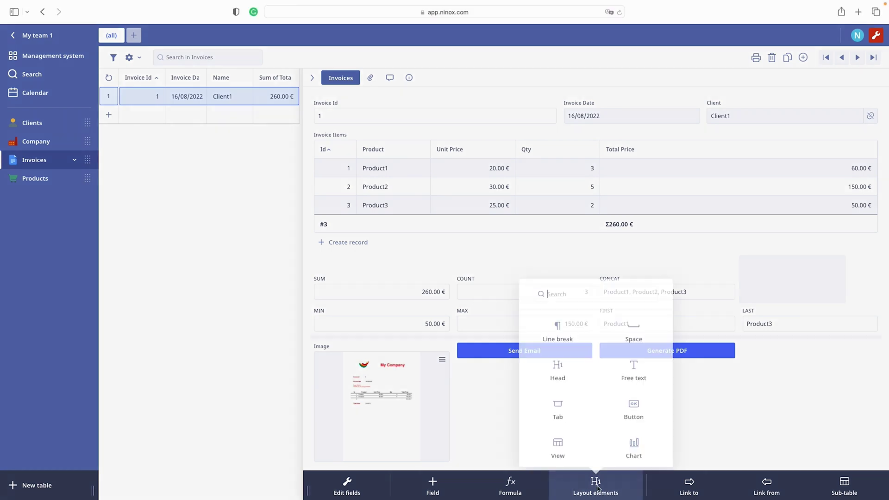
{"action": "left_click", "coordinate": [548, 411]}
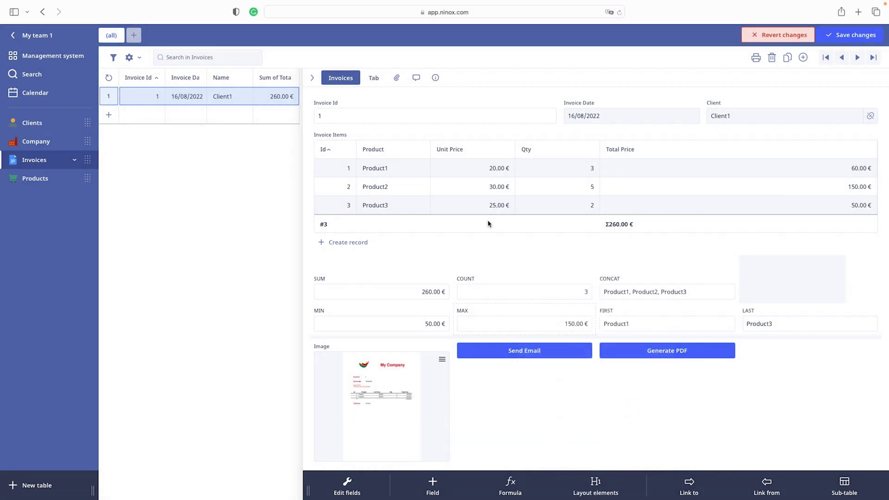
{"action": "left_click", "coordinate": [375, 79]}
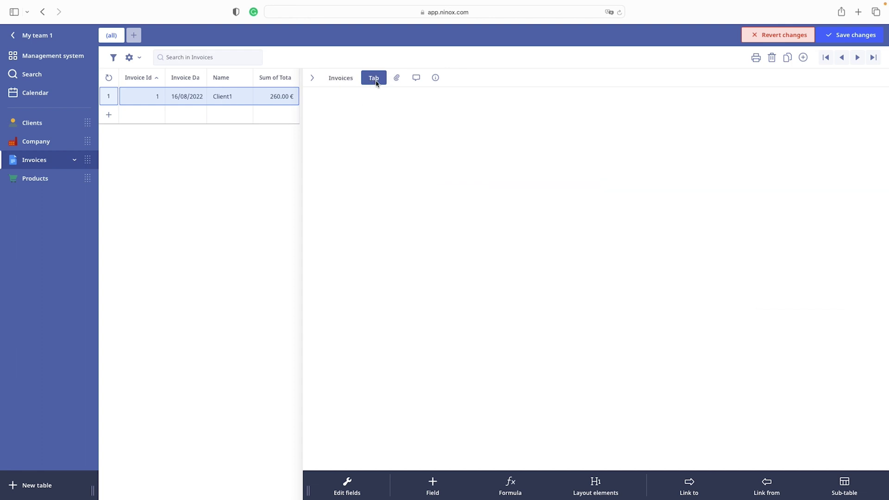
Rename the new tab to 'Invoice details' and give it the light blue colour
{"action": "left_click", "coordinate": [376, 80]}
{"action": "left_click", "coordinate": [385, 106]}
{"action": "type", "text": "Invoice"}
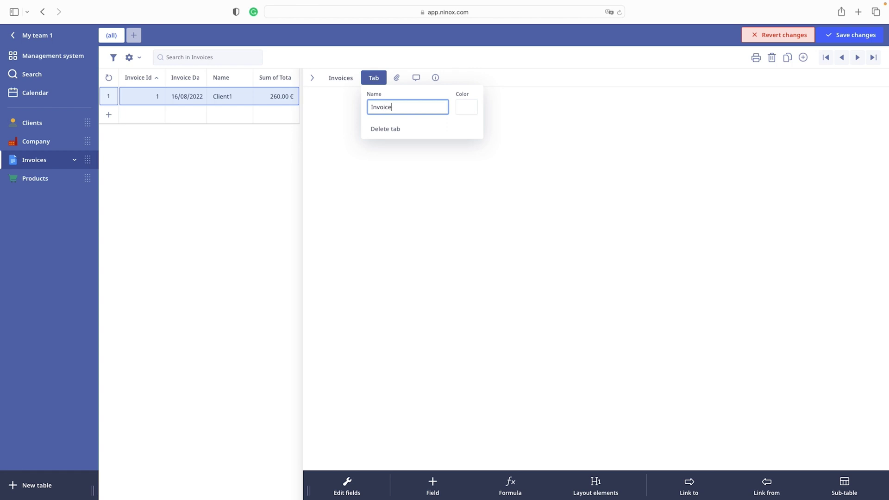
{"action": "type", "text": " details"}
{"action": "left_click", "coordinate": [472, 104]}
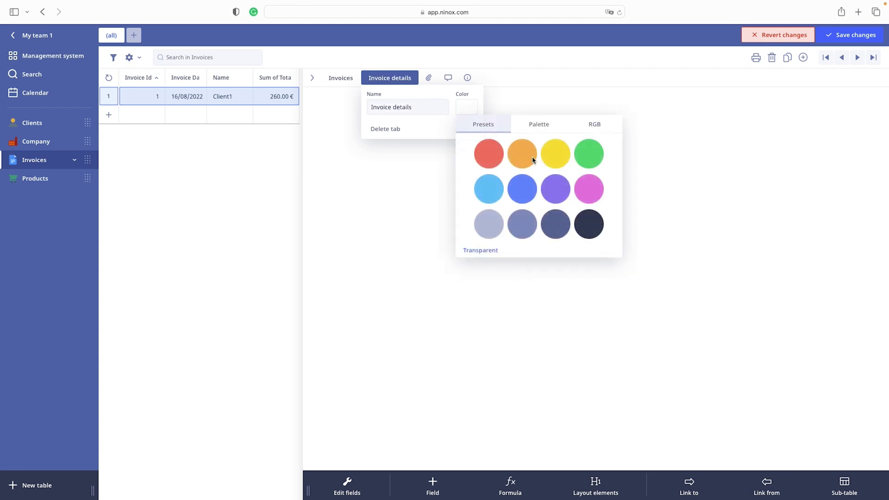
{"action": "left_click", "coordinate": [489, 185]}
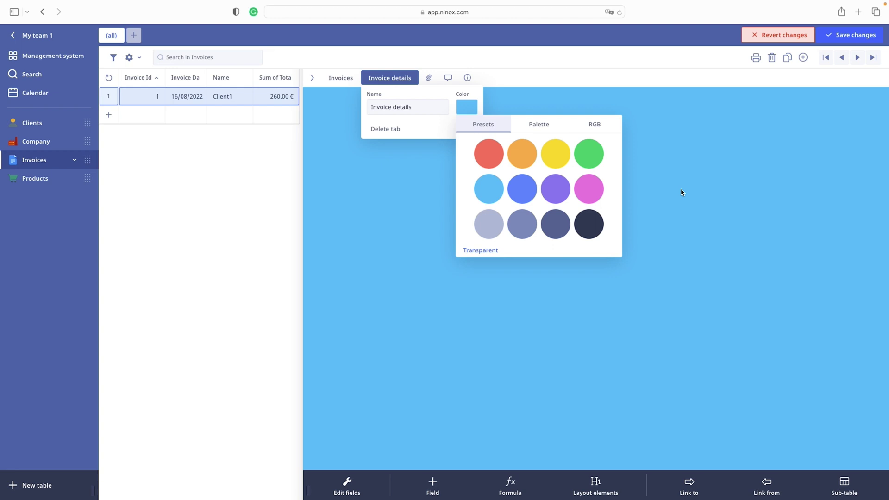
{"action": "left_click", "coordinate": [777, 148]}
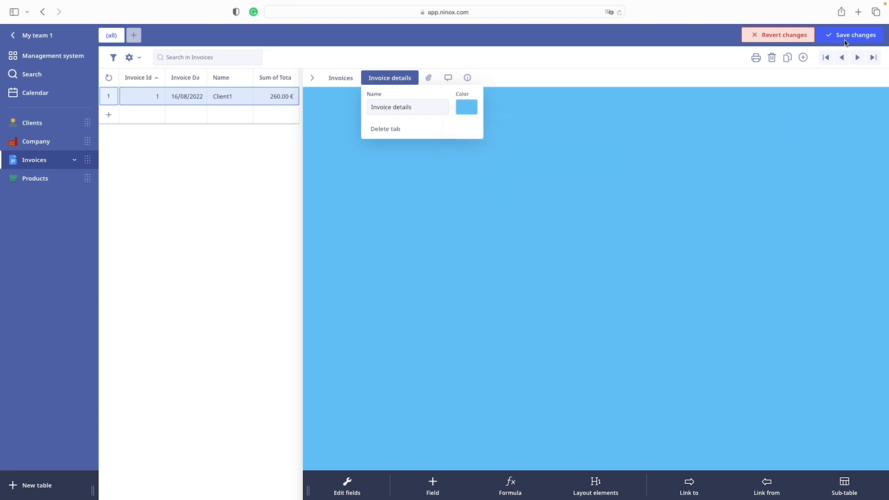
{"action": "left_click", "coordinate": [847, 46]}
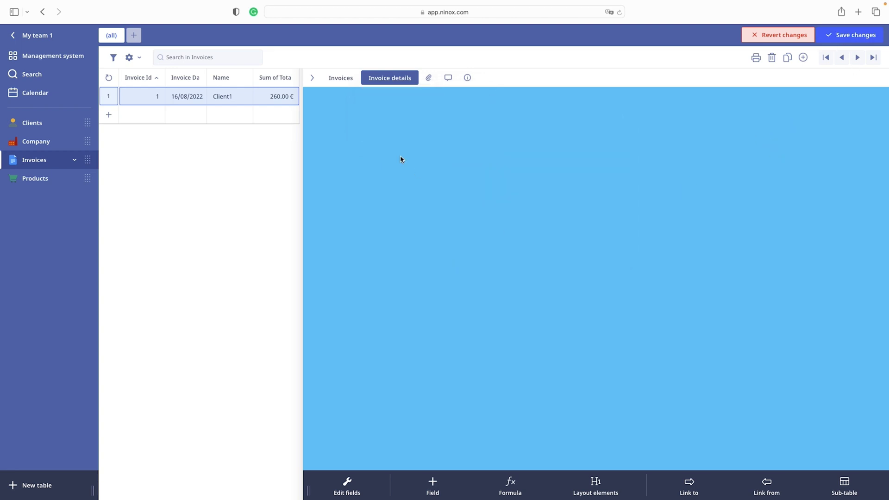
Back on the Invoices tab, add a Tab element at the top of the field list
{"action": "left_click", "coordinate": [339, 79]}
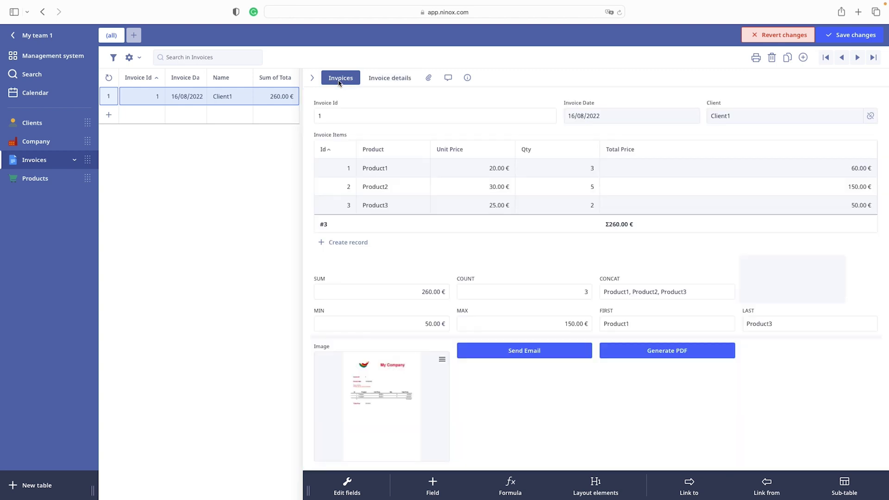
{"action": "left_click", "coordinate": [354, 482]}
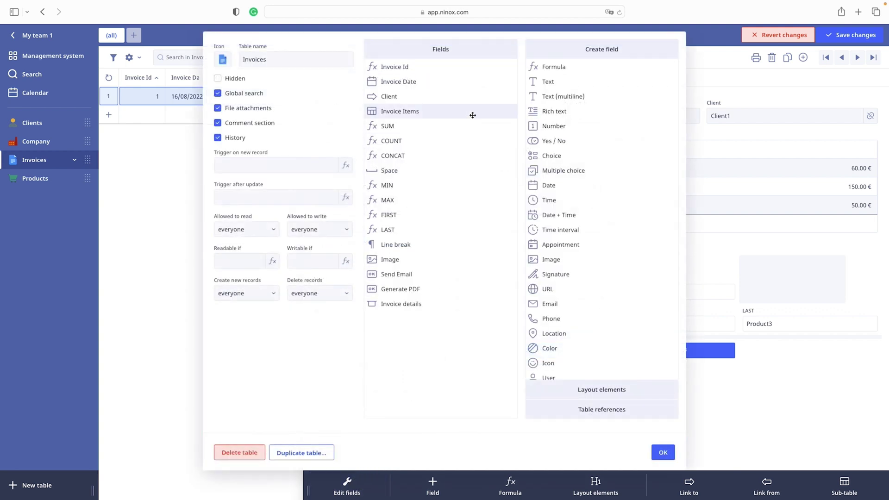
{"action": "left_click", "coordinate": [627, 388]}
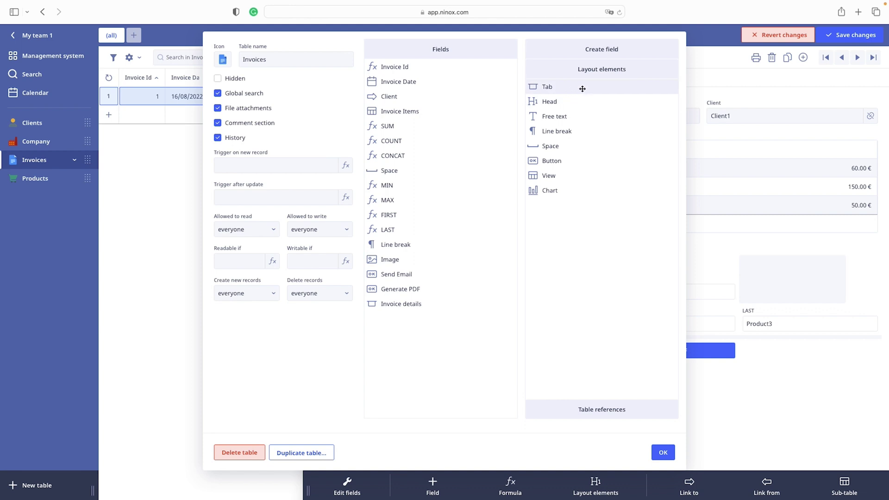
{"action": "left_click_drag", "start_coordinate": [581, 87], "coordinate": [444, 68]}
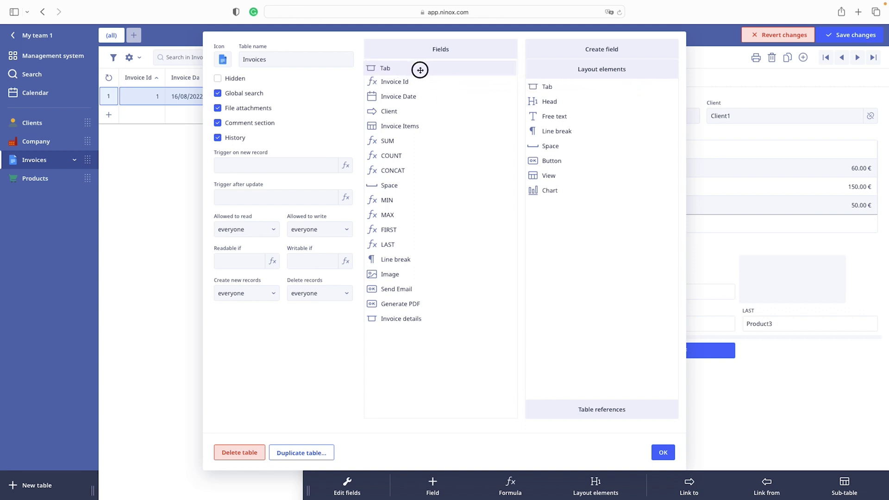
Rename the tab 'Invoices', make it yellow, and save the table layout
{"action": "double_click", "coordinate": [420, 69]}
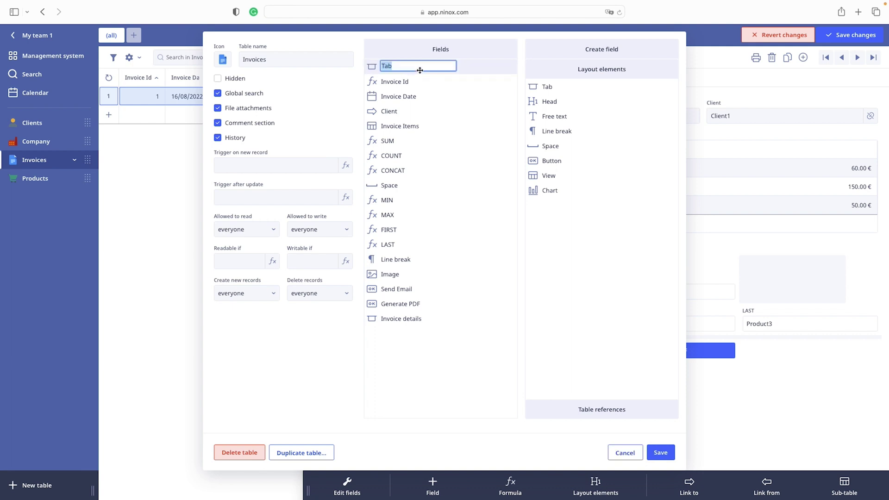
{"action": "left_click", "coordinate": [479, 68]}
{"action": "double_click", "coordinate": [330, 111]}
{"action": "key", "text": "BackSpace"}
{"action": "type", "text": "Invoices"}
{"action": "left_click", "coordinate": [338, 144]}
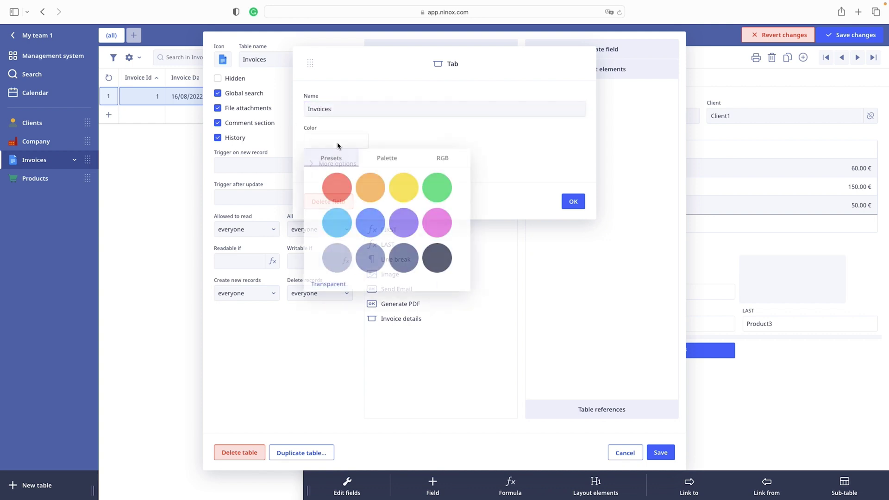
{"action": "left_click", "coordinate": [402, 190]}
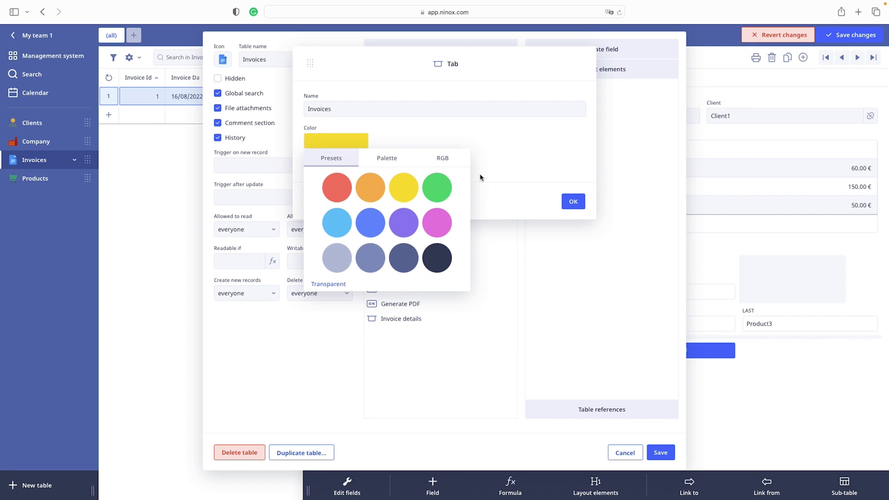
{"action": "left_click", "coordinate": [492, 167]}
{"action": "left_click", "coordinate": [574, 203]}
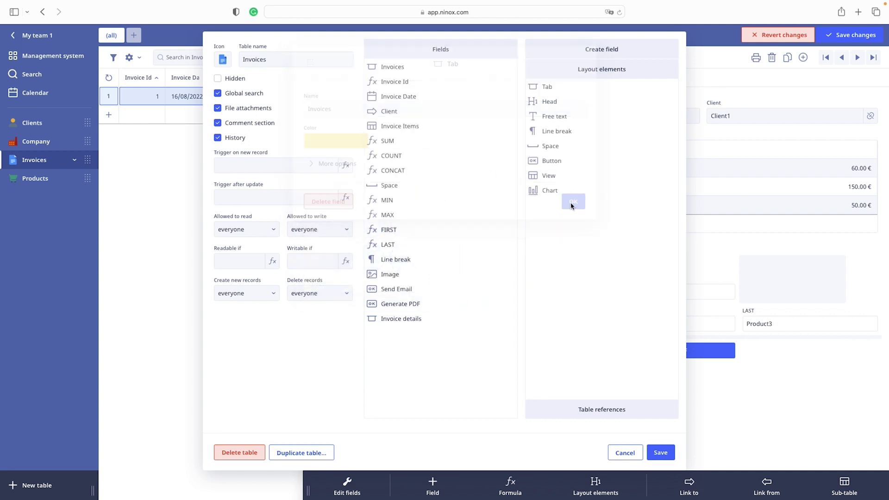
{"action": "left_click", "coordinate": [661, 452]}
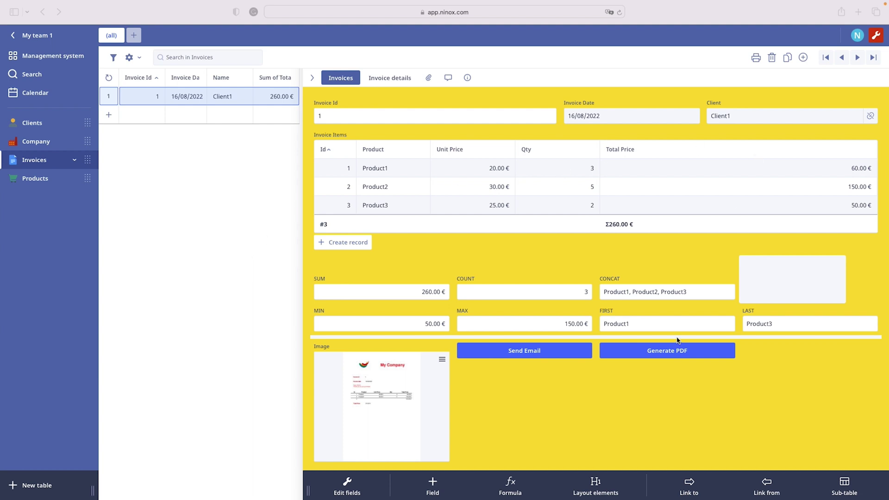
Drag the CONCAT field onto the Invoice details tab and view that tab
{"action": "left_click", "coordinate": [670, 277]}
{"action": "left_click", "coordinate": [670, 277]}
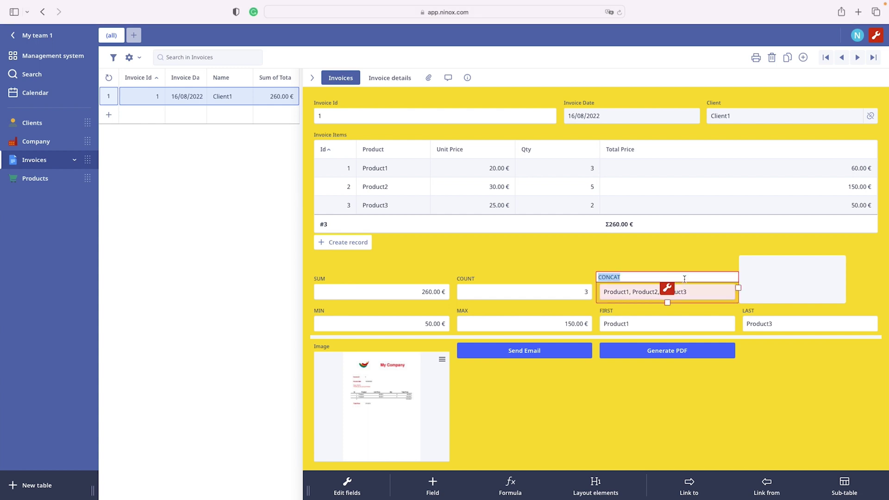
{"action": "left_click", "coordinate": [708, 308]}
{"action": "left_click_drag", "start_coordinate": [707, 279], "coordinate": [383, 81]}
{"action": "left_click", "coordinate": [388, 79]}
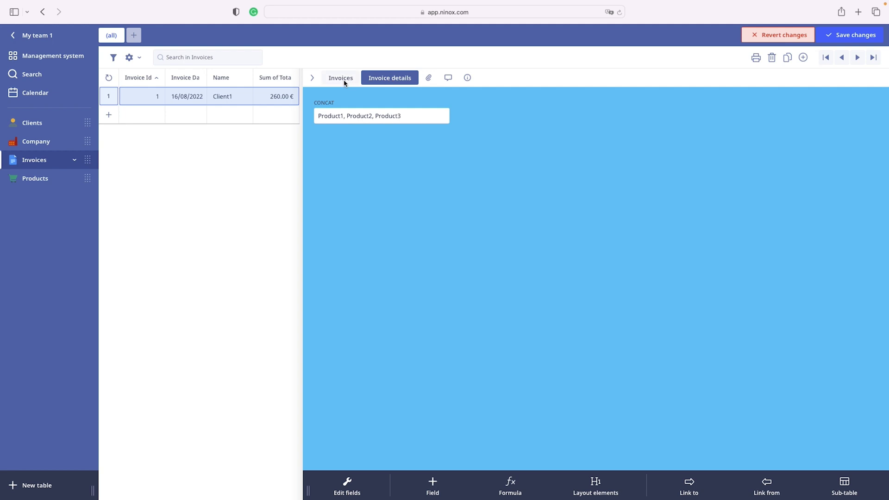
Delete the Invoice details tab and move CONCAT back beside COUNT
{"action": "left_click", "coordinate": [402, 83]}
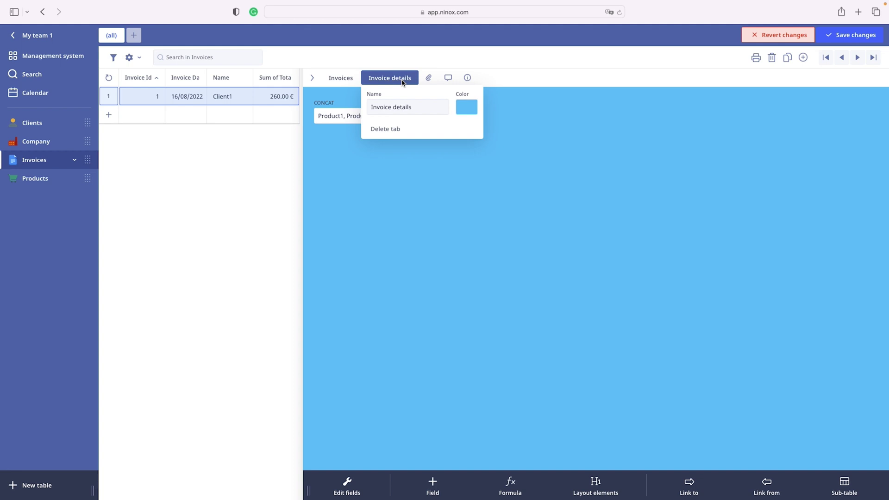
{"action": "left_click", "coordinate": [390, 130]}
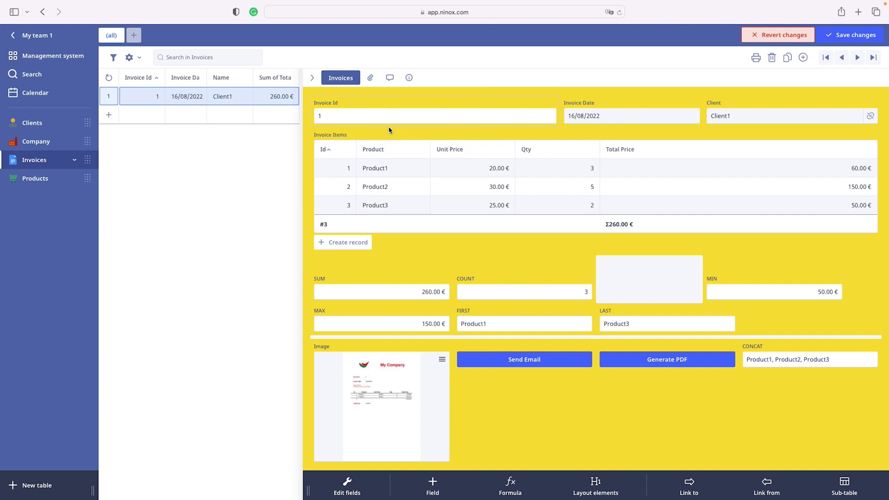
{"action": "left_click", "coordinate": [821, 347]}
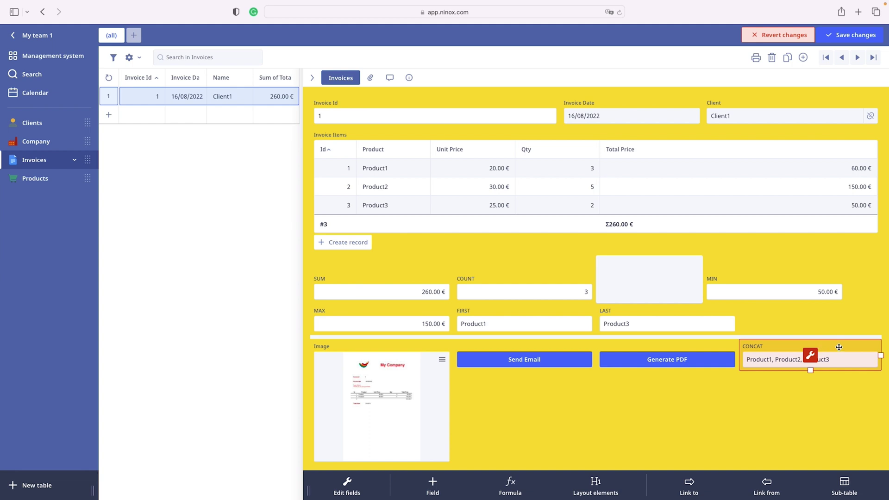
{"action": "left_click_drag", "start_coordinate": [833, 347], "coordinate": [696, 281]}
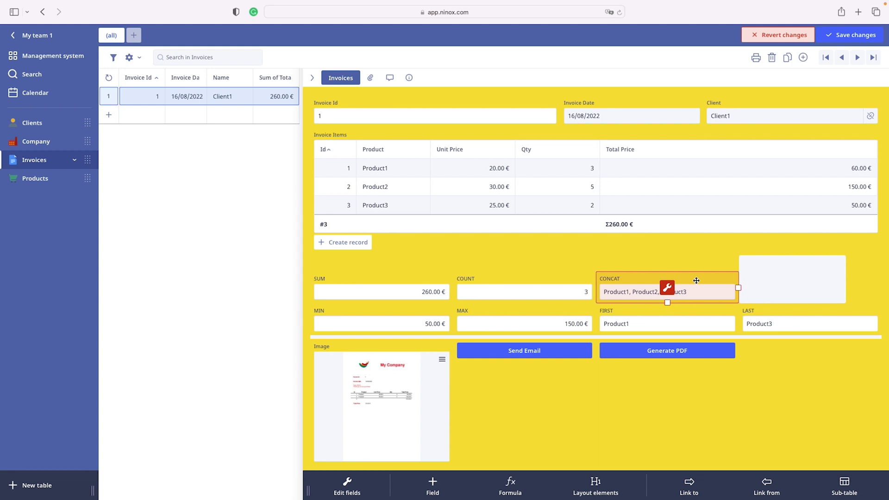
{"action": "left_click", "coordinate": [792, 366]}
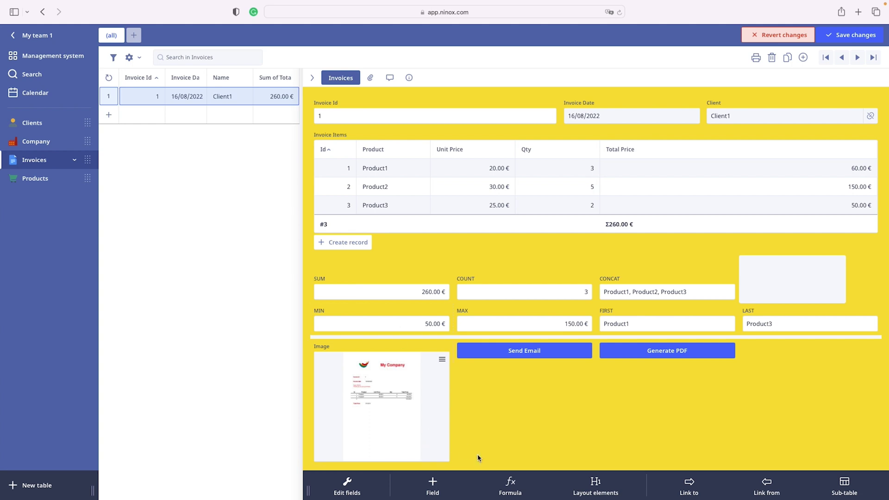
{"action": "left_click", "coordinate": [351, 487]}
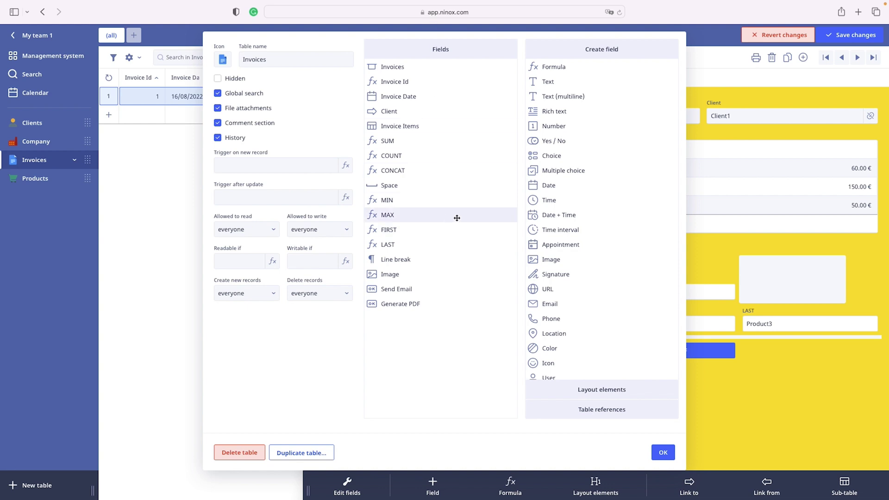
{"action": "left_click", "coordinate": [675, 450]}
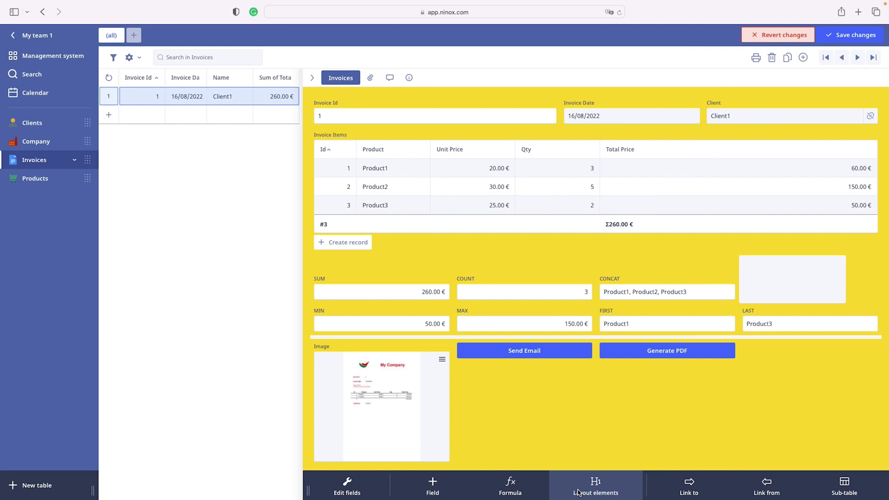
Add a line break and place it below the MIN and MAX row
{"action": "left_click", "coordinate": [577, 491]}
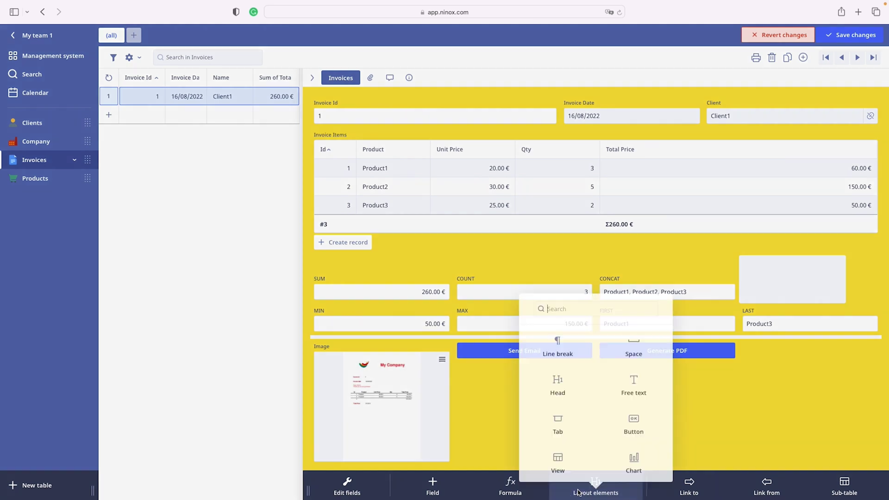
{"action": "left_click", "coordinate": [551, 354]}
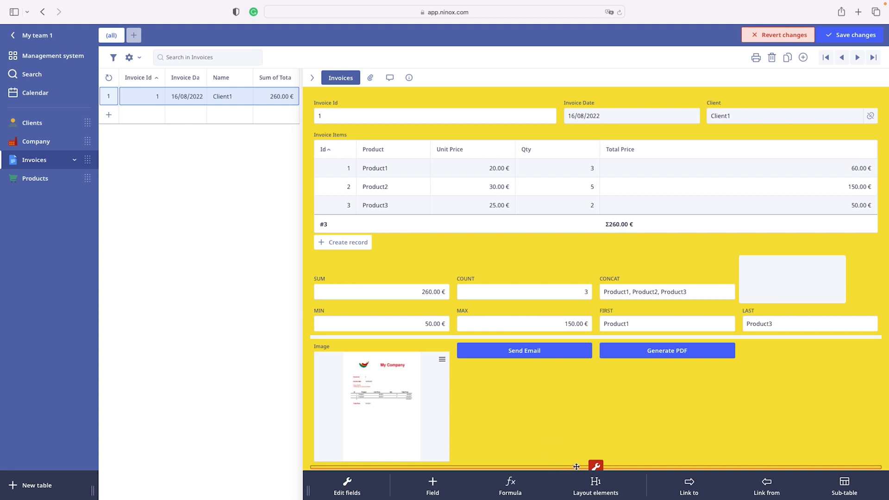
{"action": "left_click_drag", "start_coordinate": [576, 467], "coordinate": [572, 313]}
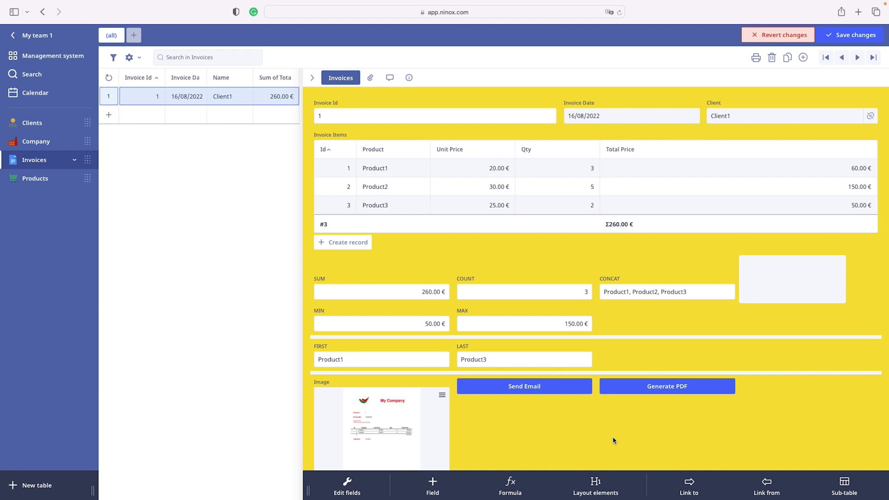
{"action": "scroll", "coordinate": [613, 437], "scroll_direction": "down", "scroll_amount": 2}
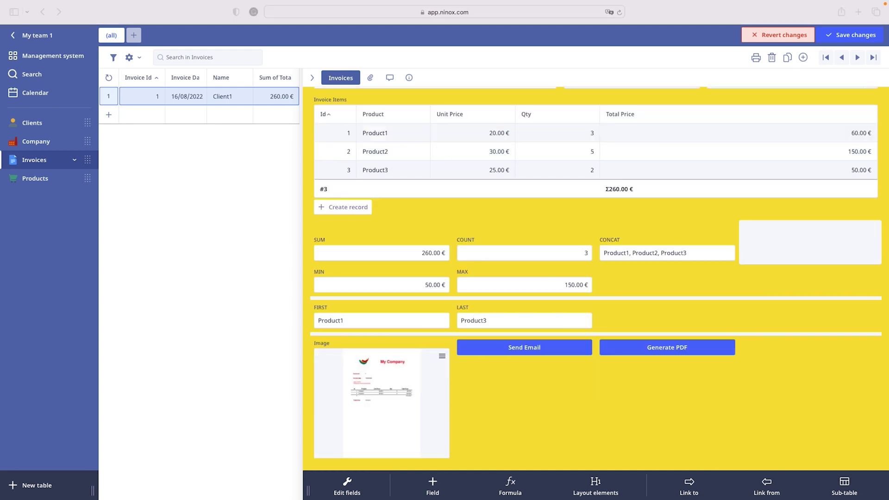
Add a space element beside Send Email, then make it wider and taller
{"action": "left_click", "coordinate": [594, 483]}
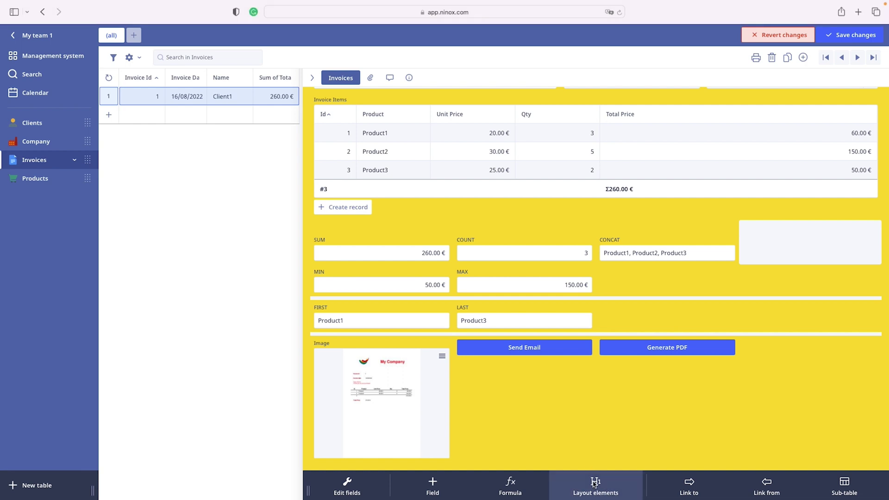
{"action": "left_click", "coordinate": [594, 483]}
{"action": "left_click", "coordinate": [631, 342]}
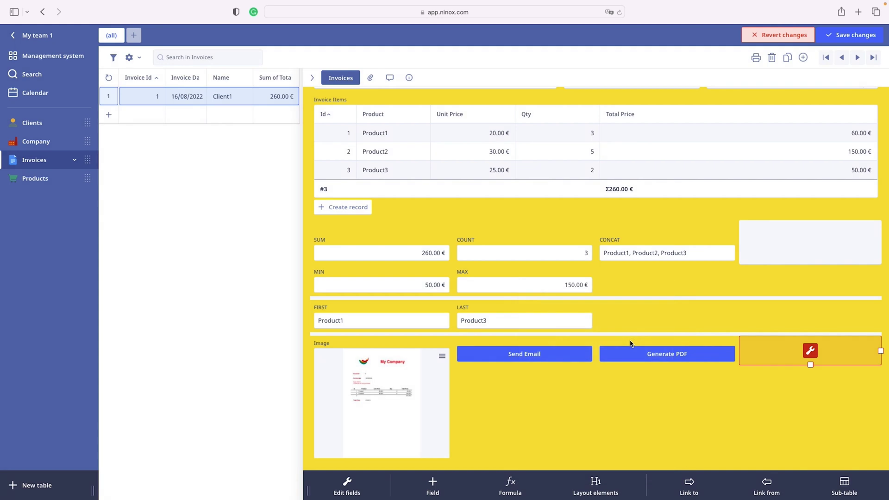
{"action": "left_click", "coordinate": [782, 346]}
{"action": "left_click_drag", "start_coordinate": [788, 341], "coordinate": [654, 343]}
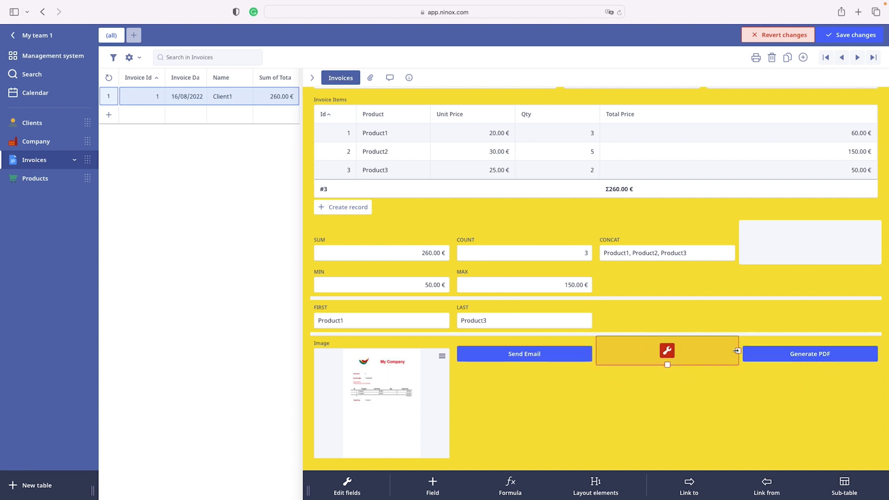
{"action": "left_click_drag", "start_coordinate": [738, 351], "coordinate": [837, 357]}
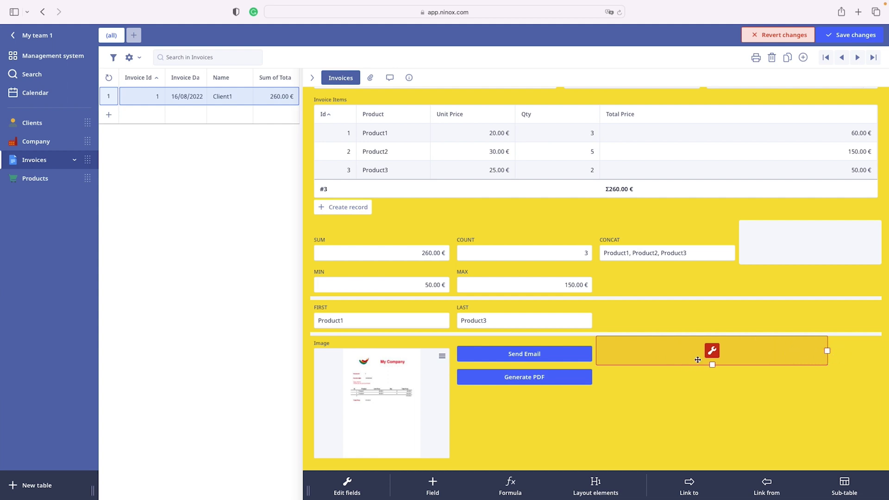
{"action": "mouse_move", "coordinate": [712, 365]}
{"action": "left_mouse_down"}
{"action": "mouse_move", "coordinate": [714, 398]}
{"action": "mouse_move", "coordinate": [712, 376]}
{"action": "left_mouse_up"}
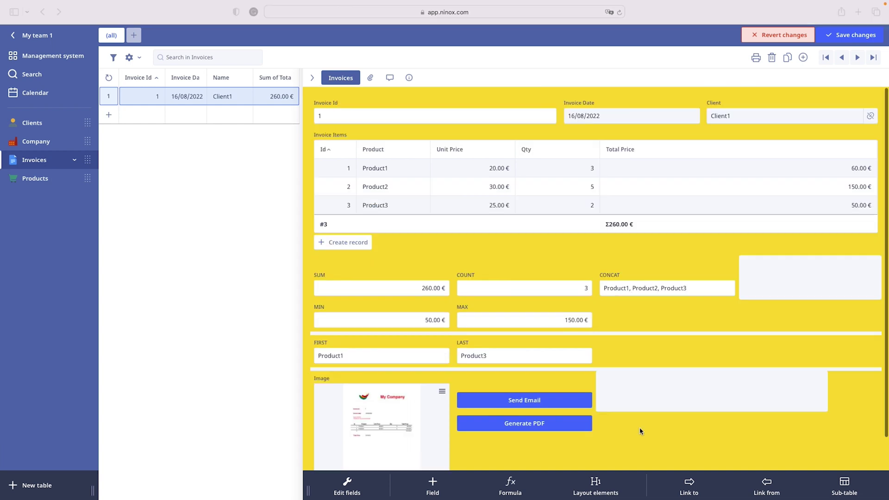
Add a heading reading 'Invoice Information' and move it to the top of the form
{"action": "left_click", "coordinate": [600, 485]}
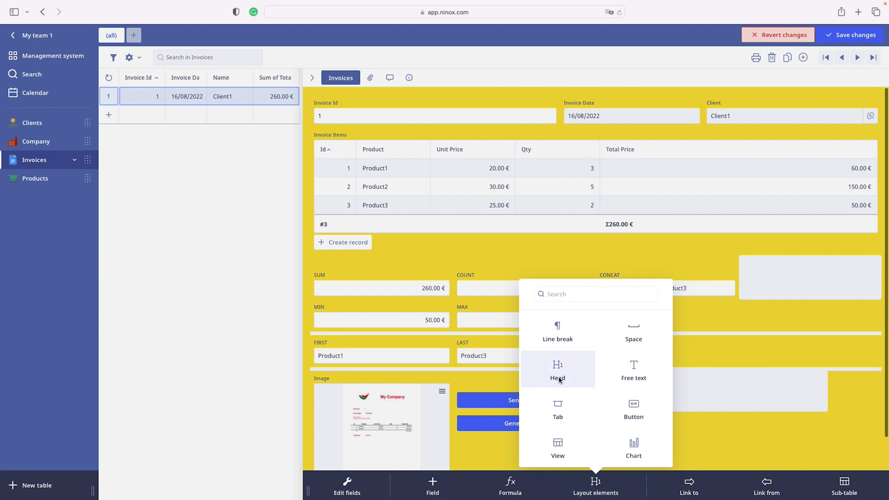
{"action": "left_click", "coordinate": [558, 370]}
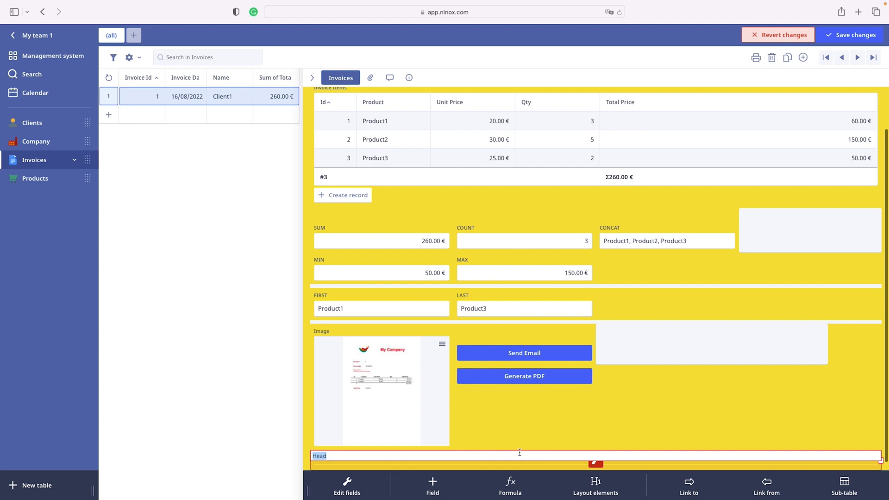
{"action": "type", "text": "Invoice Information"}
{"action": "left_click", "coordinate": [635, 428]}
{"action": "left_click_drag", "start_coordinate": [623, 456], "coordinate": [627, 104]}
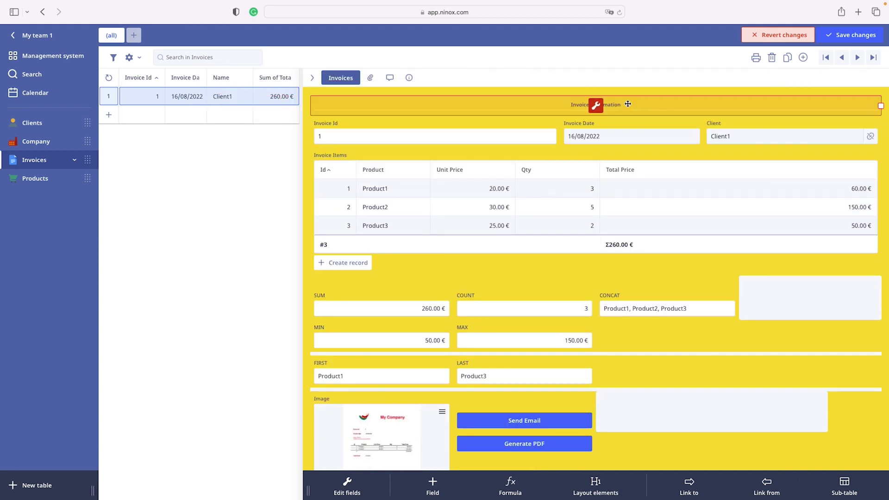
Style the heading bold with a double border and a blue background
{"action": "left_click", "coordinate": [596, 106]}
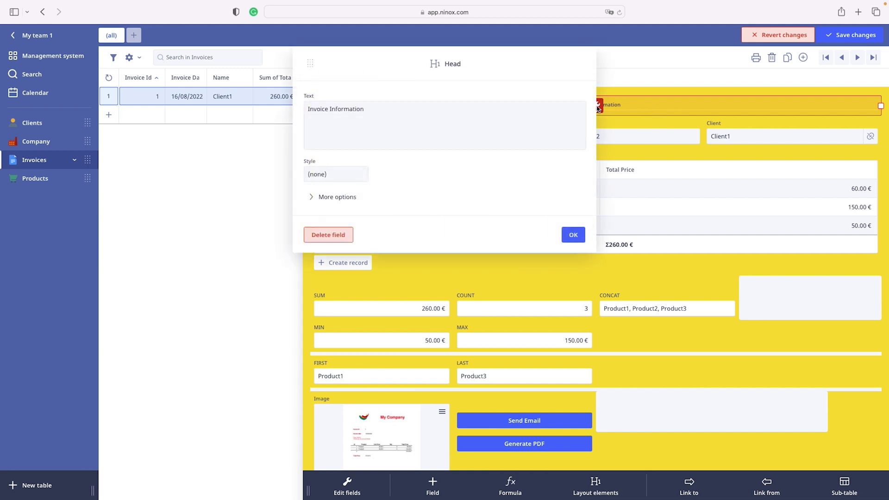
{"action": "left_click", "coordinate": [342, 180]}
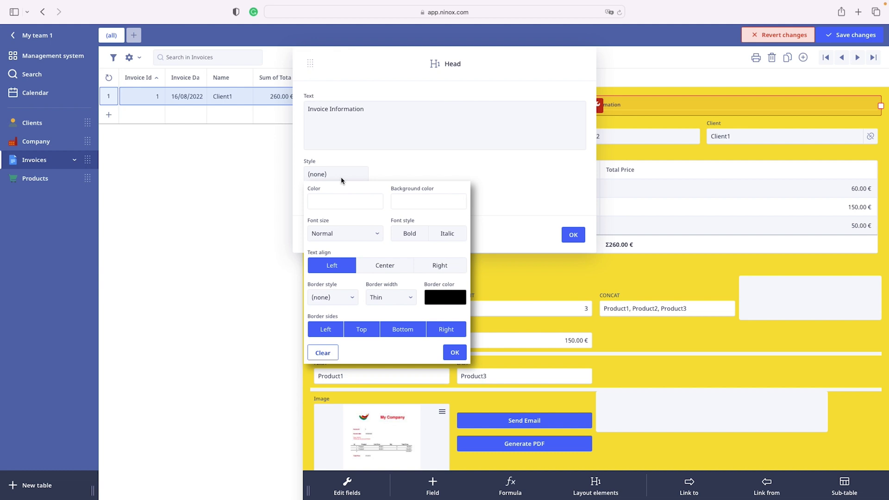
{"action": "left_click", "coordinate": [412, 233]}
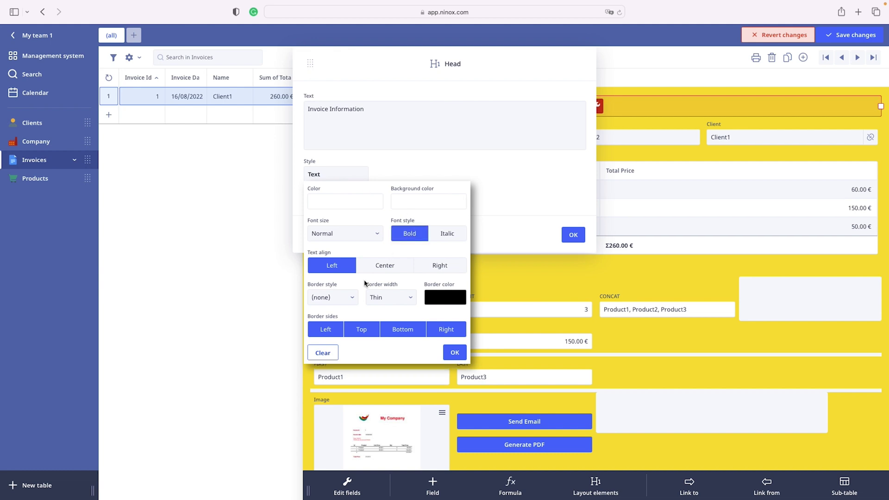
{"action": "left_click", "coordinate": [347, 297]}
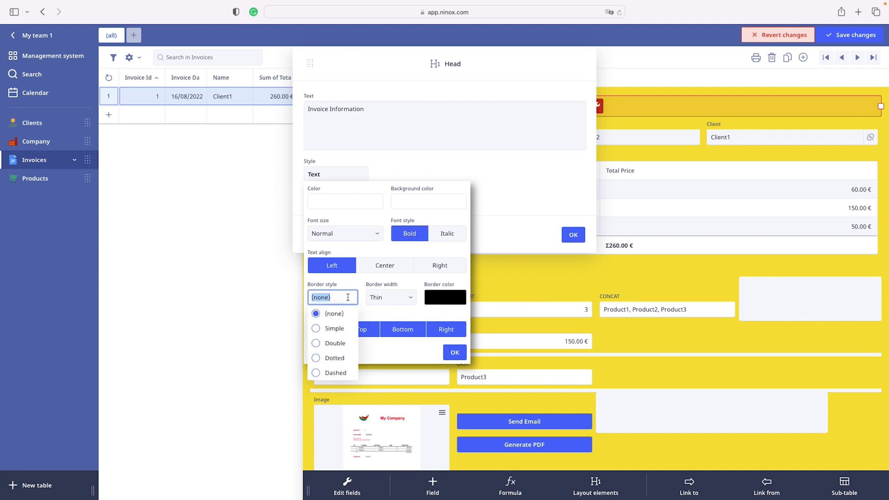
{"action": "left_click", "coordinate": [317, 344]}
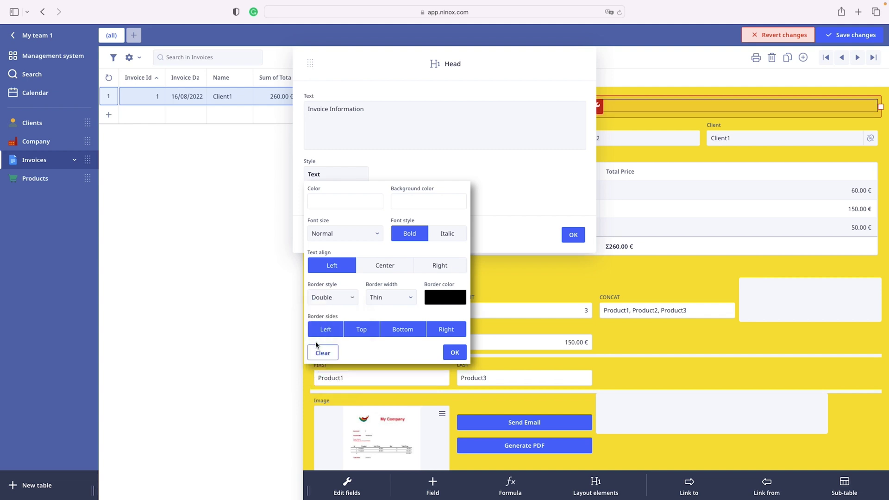
{"action": "left_click", "coordinate": [418, 202]}
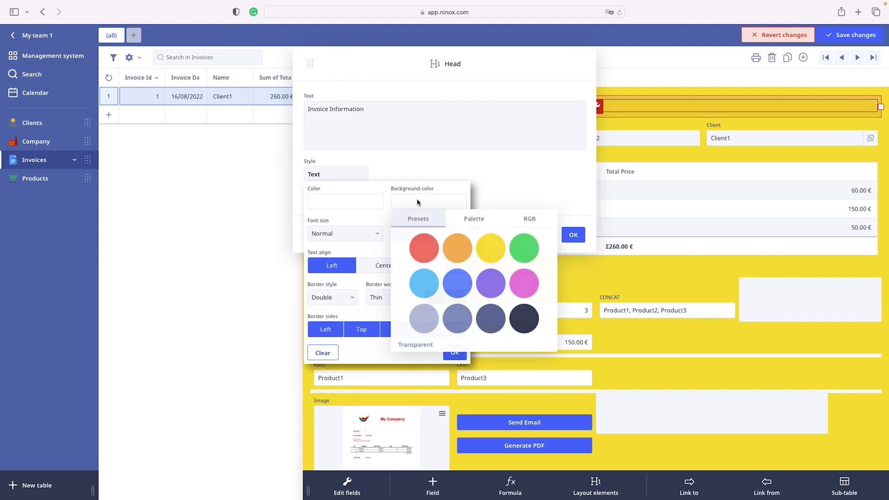
{"action": "left_click", "coordinate": [457, 287]}
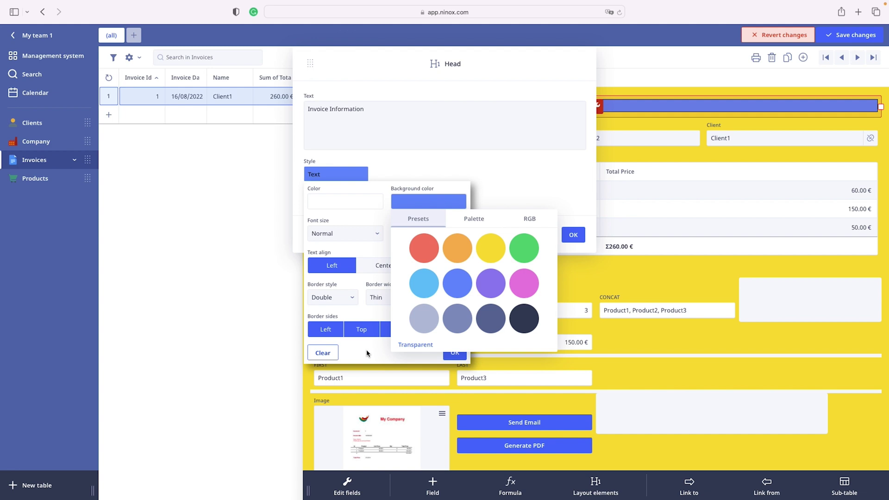
{"action": "left_click", "coordinate": [455, 356]}
{"action": "left_click", "coordinate": [456, 353]}
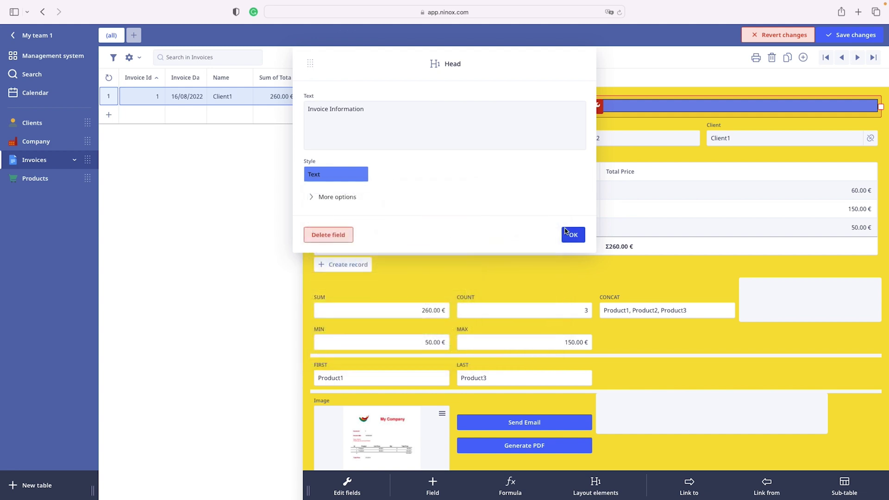
{"action": "left_click", "coordinate": [574, 236]}
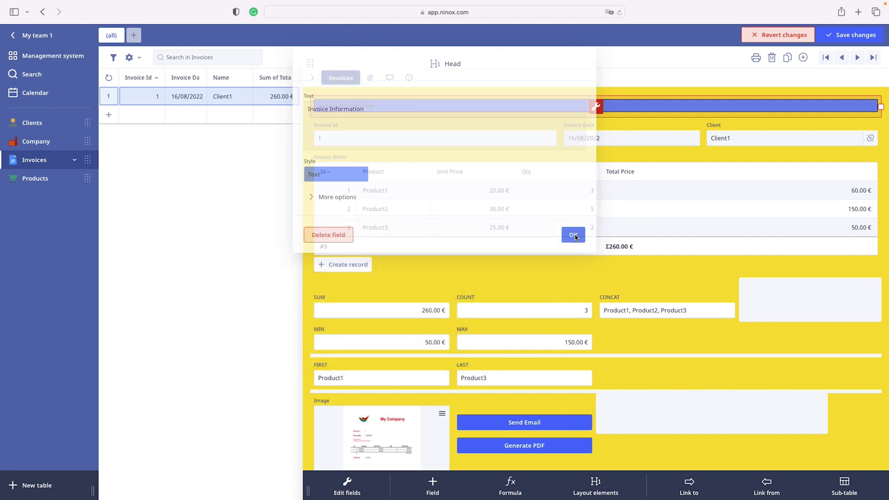
Centre the heading text and set its font size to very large
{"action": "left_click", "coordinate": [599, 108]}
{"action": "left_click", "coordinate": [329, 175]}
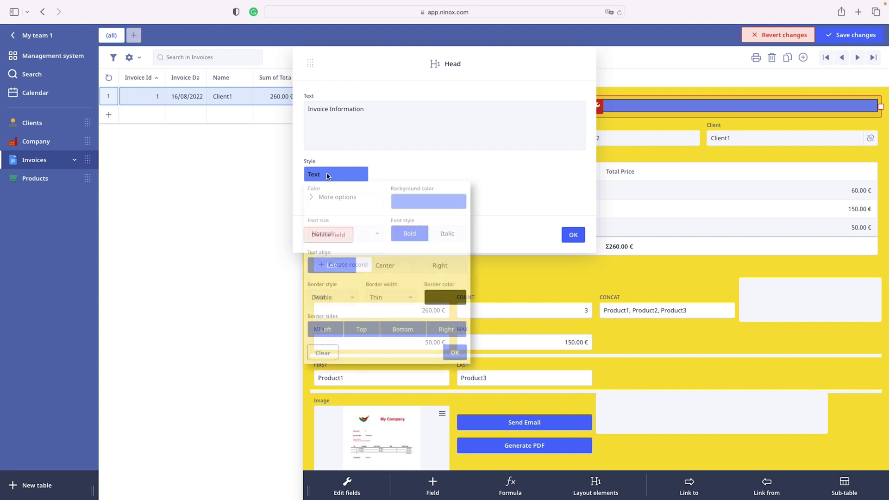
{"action": "left_click", "coordinate": [389, 265]}
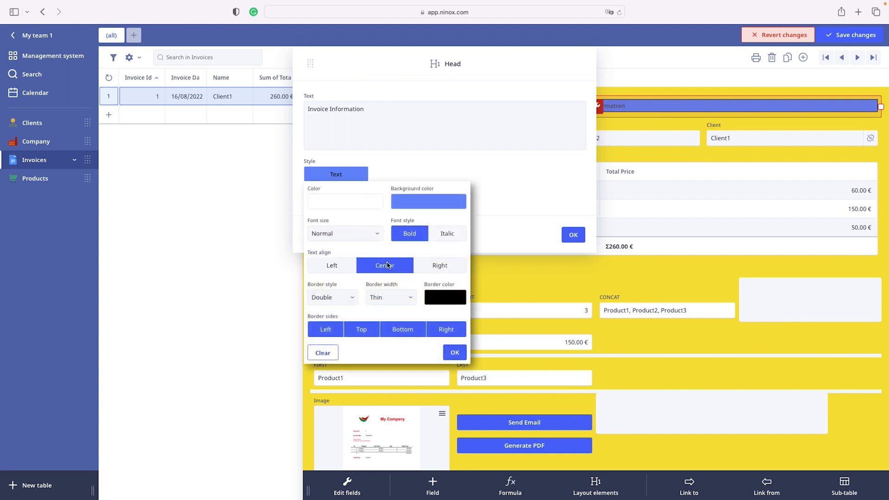
{"action": "left_click", "coordinate": [370, 235]}
{"action": "left_click", "coordinate": [343, 294]}
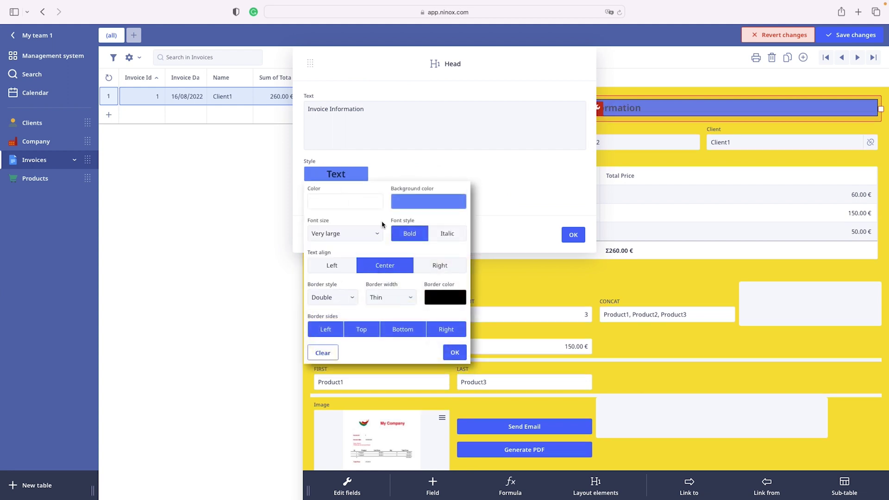
{"action": "left_click", "coordinate": [459, 354]}
{"action": "left_click", "coordinate": [573, 235]}
{"action": "left_click", "coordinate": [746, 89]}
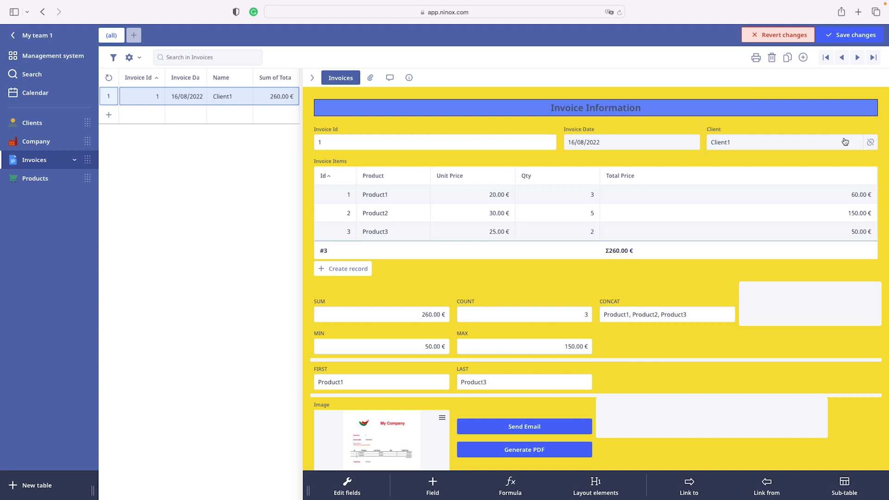
Add a free text label reading 'Invoice calculations' and place it above the SUM and COUNT row
{"action": "left_click", "coordinate": [597, 490]}
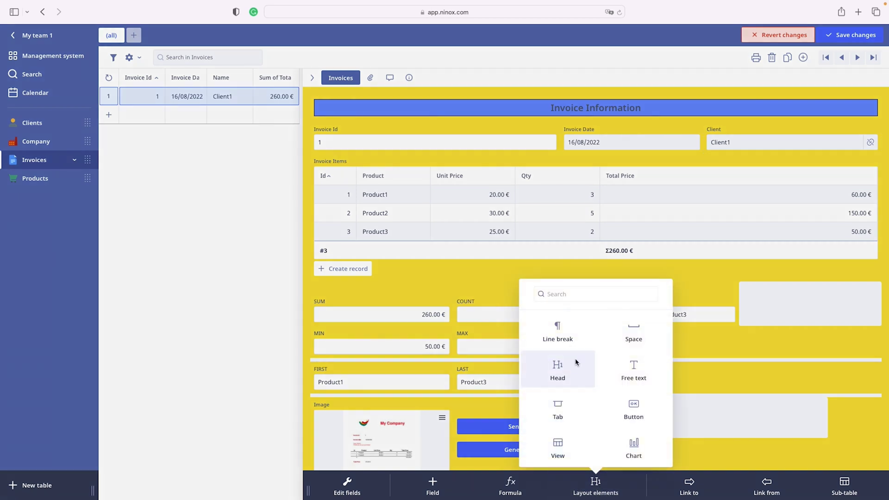
{"action": "left_click", "coordinate": [630, 373]}
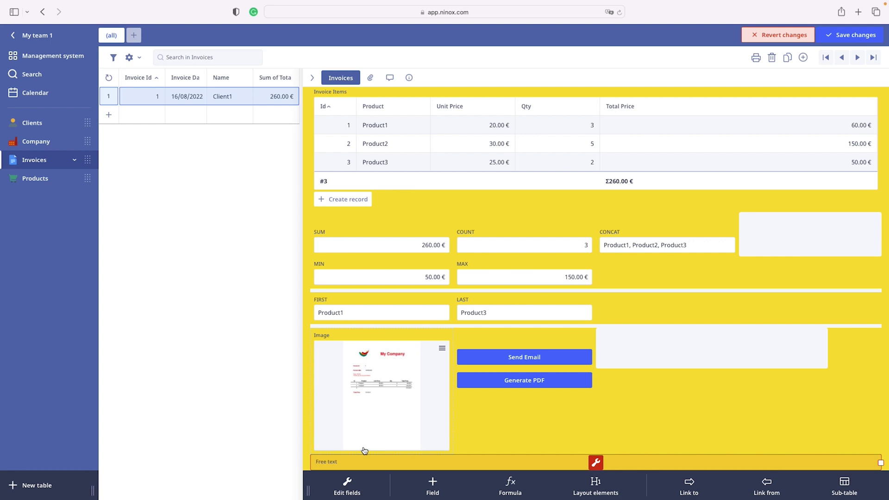
{"action": "double_click", "coordinate": [457, 462]}
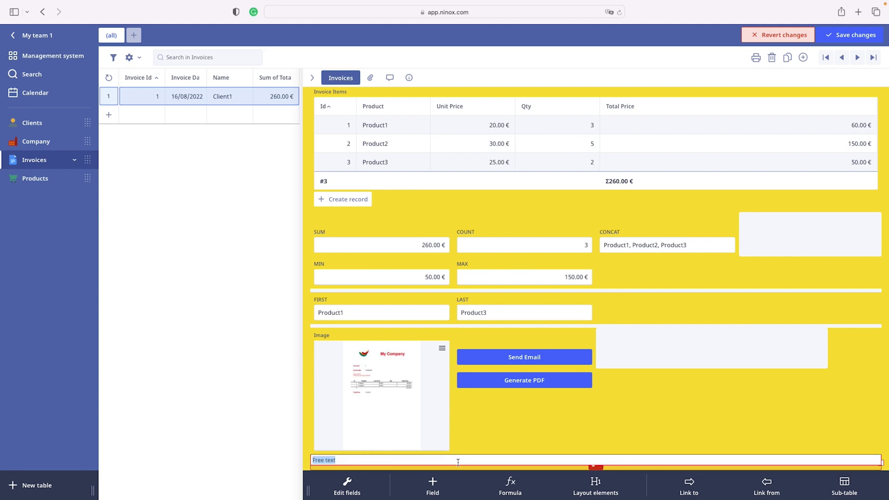
{"action": "type", "text": "Invoice calculations"}
{"action": "key", "text": "Return"}
{"action": "left_click_drag", "start_coordinate": [510, 458], "coordinate": [509, 221]}
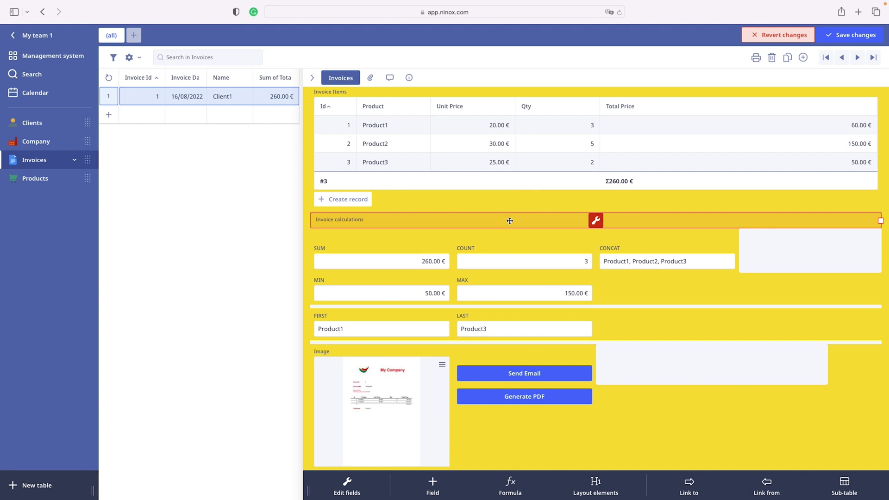
Save the Invoices form layout and exit edit mode to the normal record view
{"action": "left_click", "coordinate": [857, 35]}
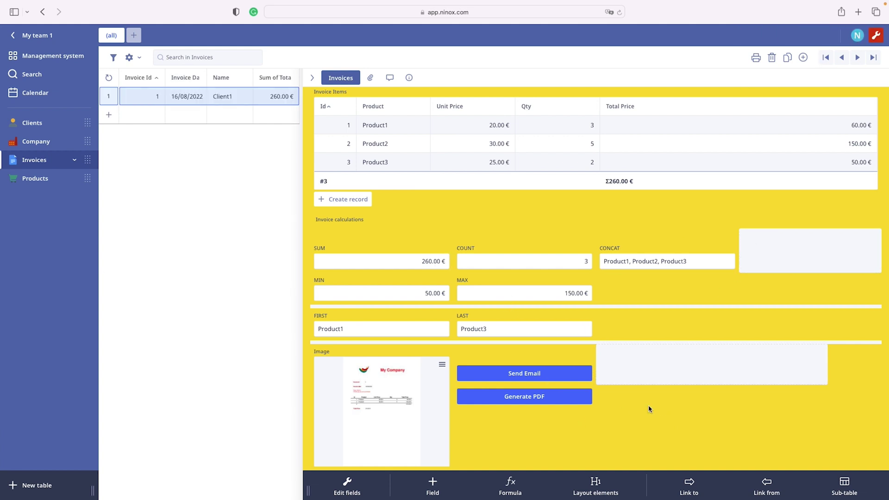
{"action": "left_click", "coordinate": [876, 36]}
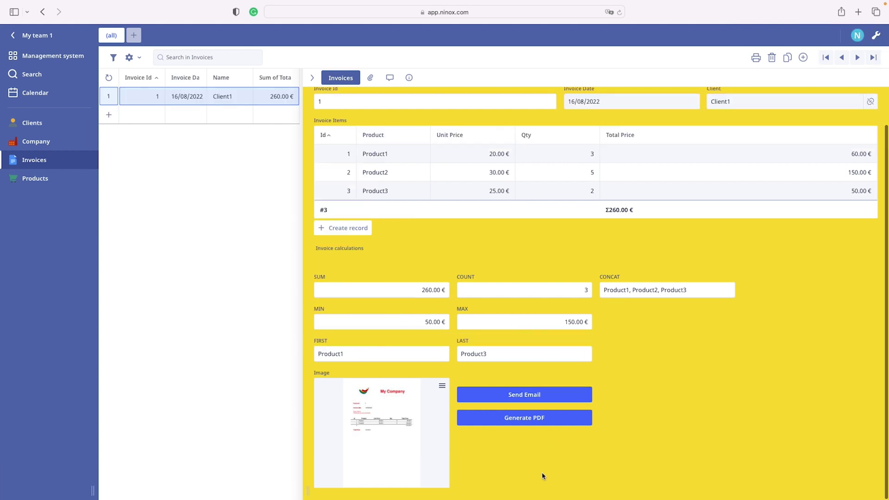